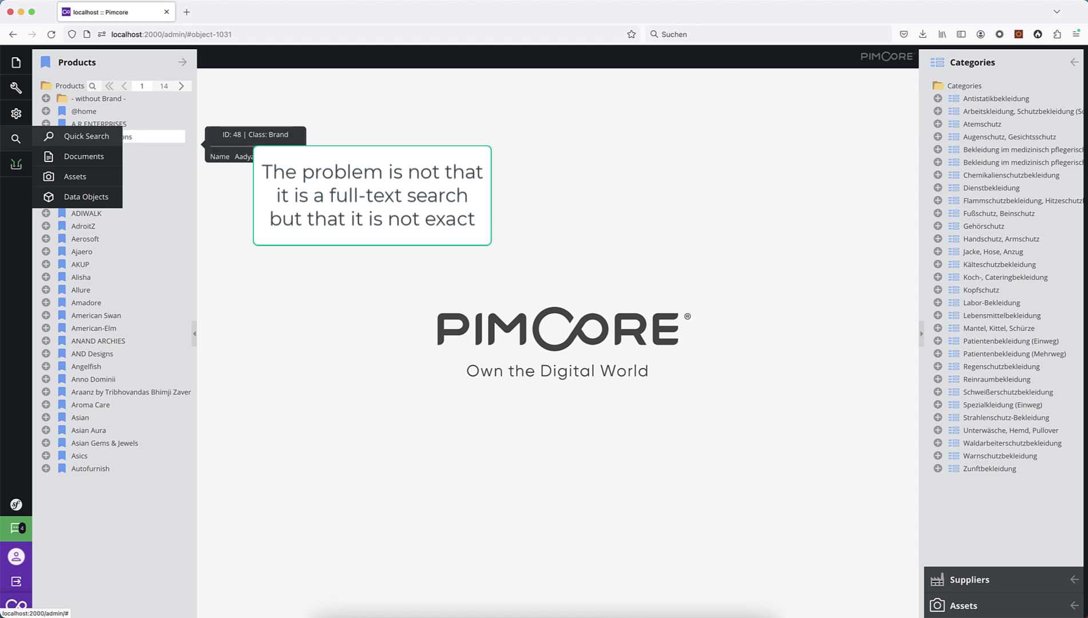
Step: Expand Aadyaa Collections in the Products tree and open the Abony brand object
left_click(80, 90)
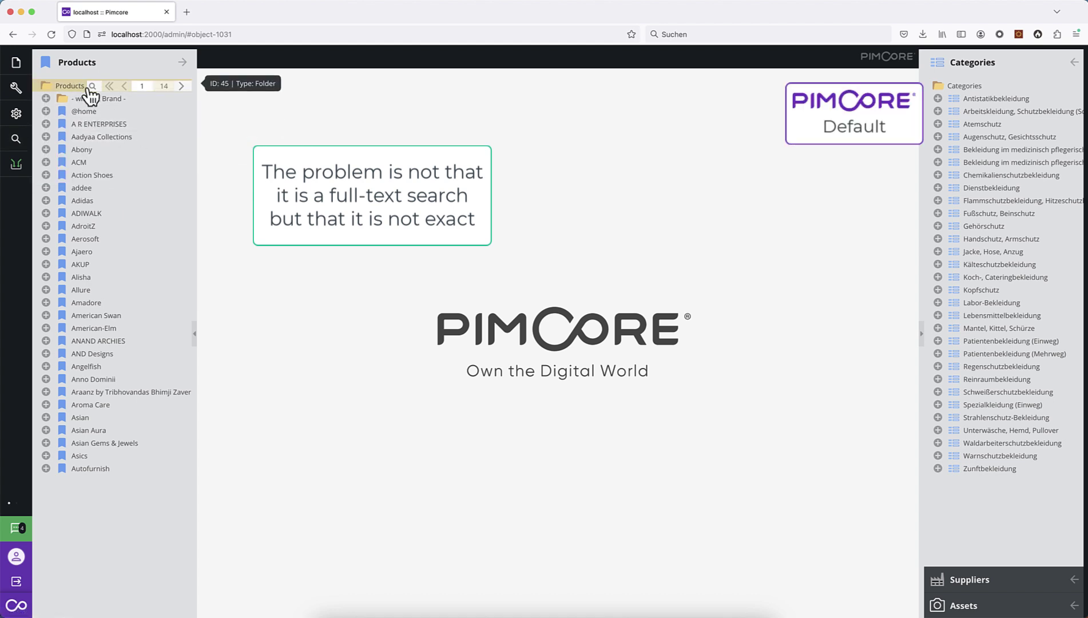
left_click(253, 60)
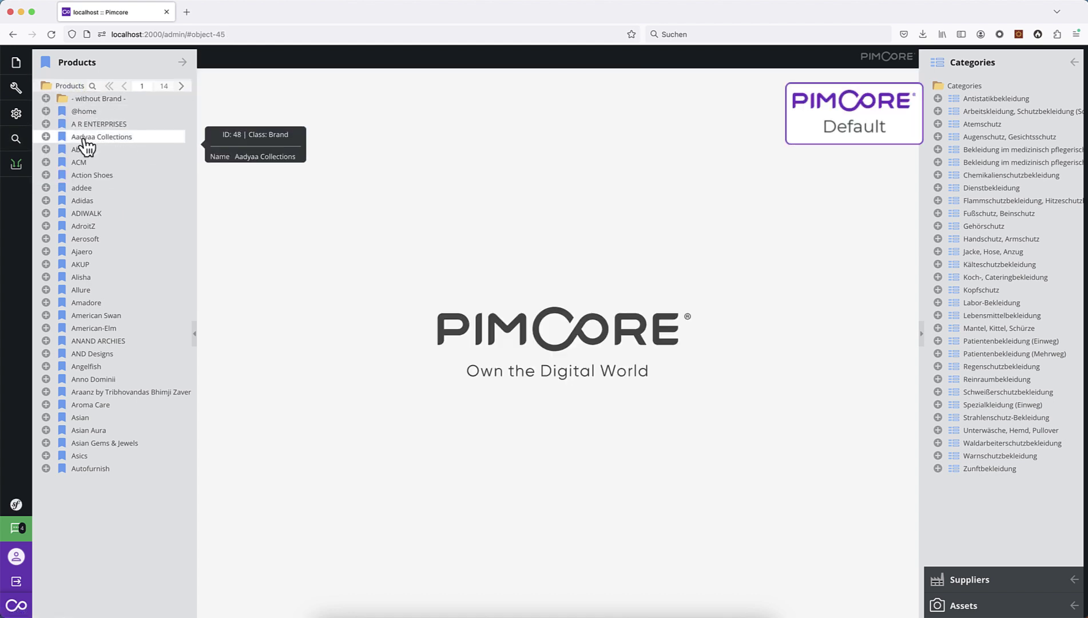
left_click(45, 137)
left_click(109, 163)
Step: Copy the full name 'Aadyaa Collections Alloy Bangle Set' from the product, then close it
left_click(126, 150)
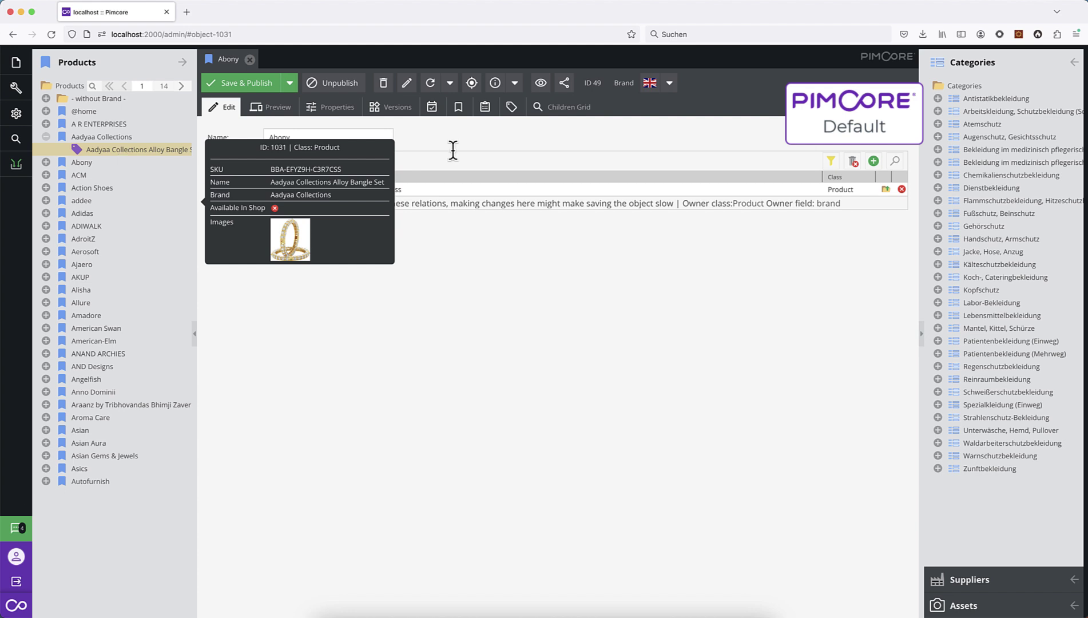
triple_click(366, 217)
key("super+c")
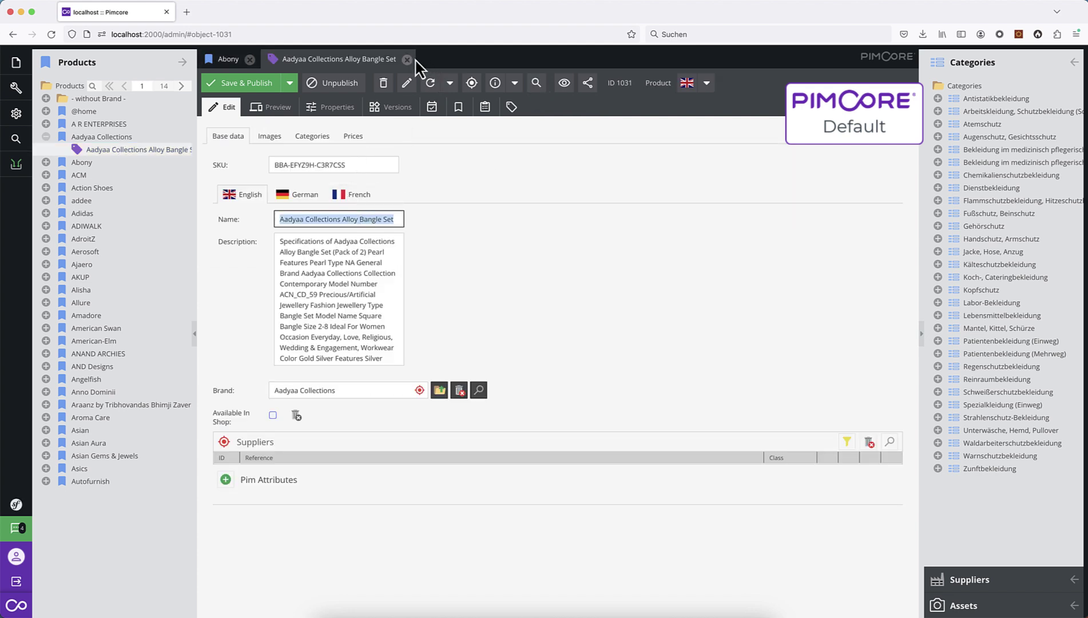
left_click(406, 60)
left_click(249, 60)
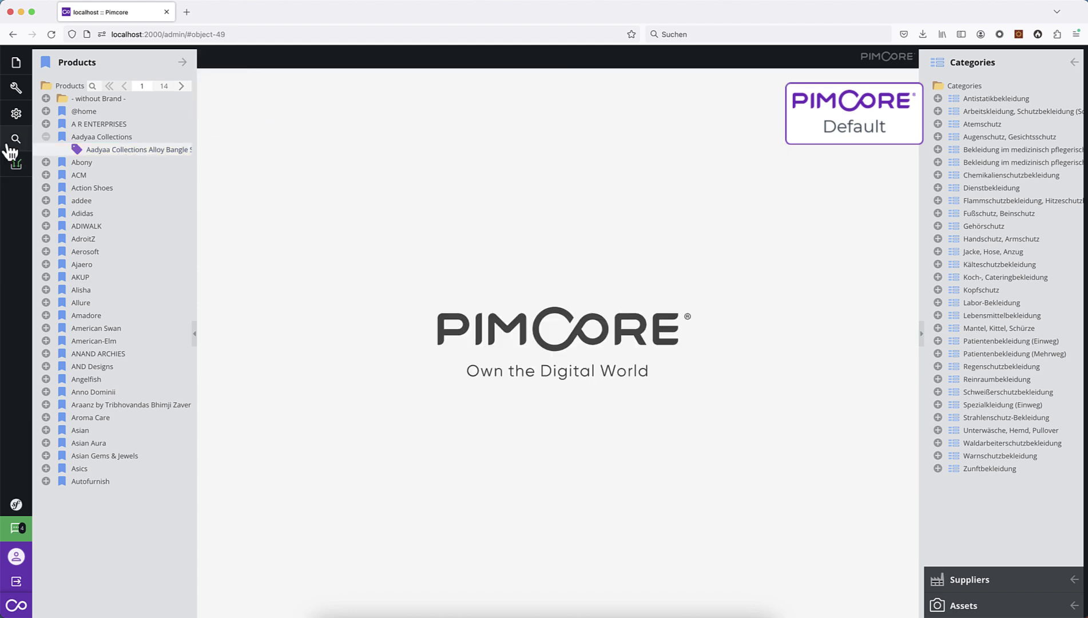
mouse_move(16, 139)
left_click(92, 137)
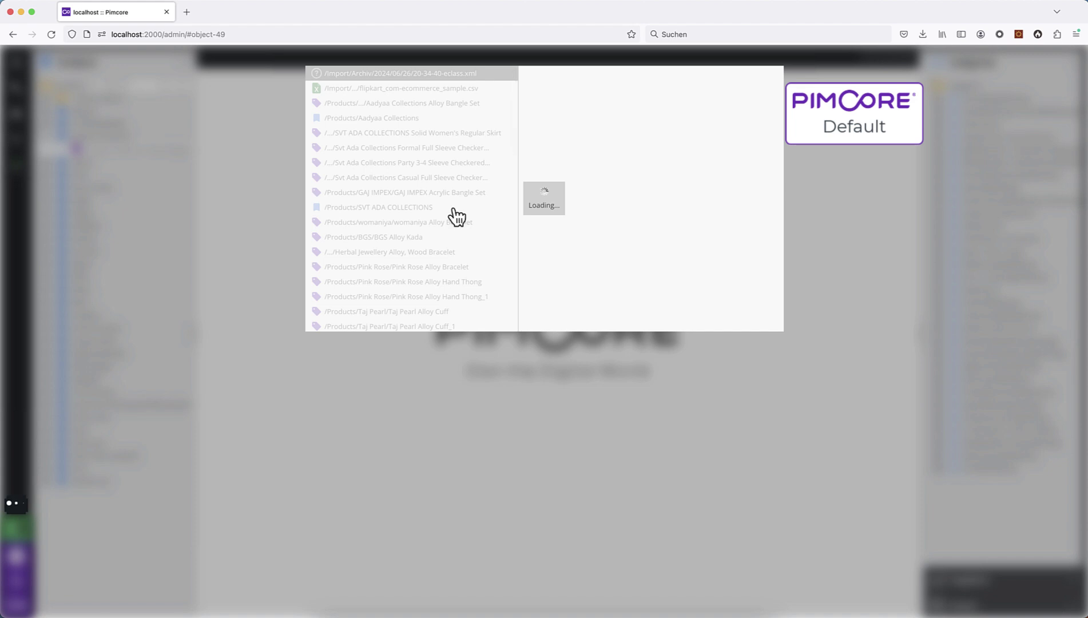
key("super+v")
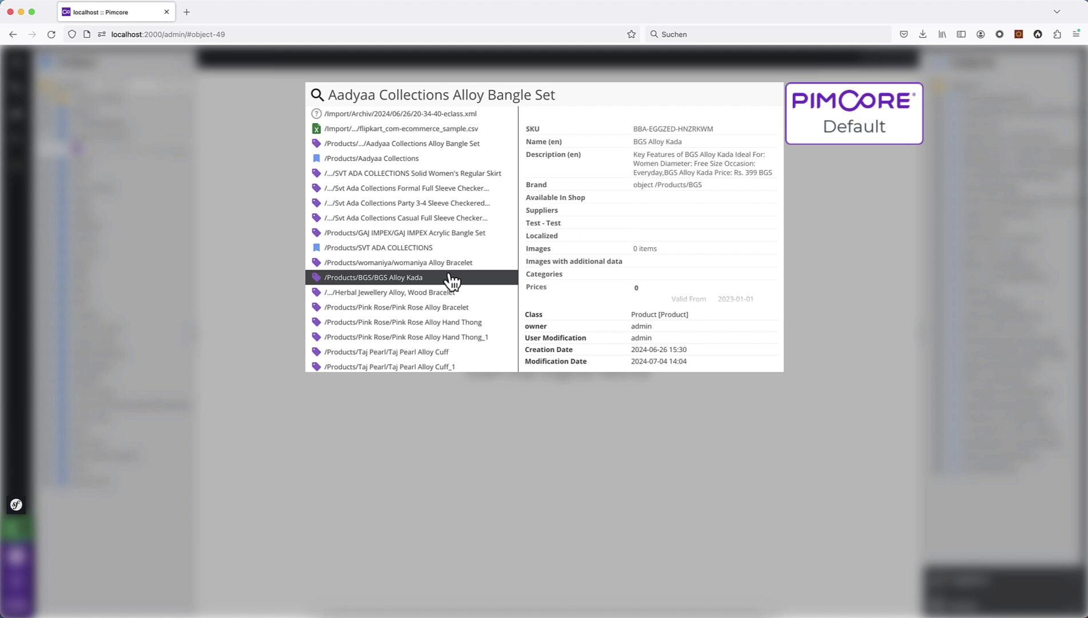
key("Escape")
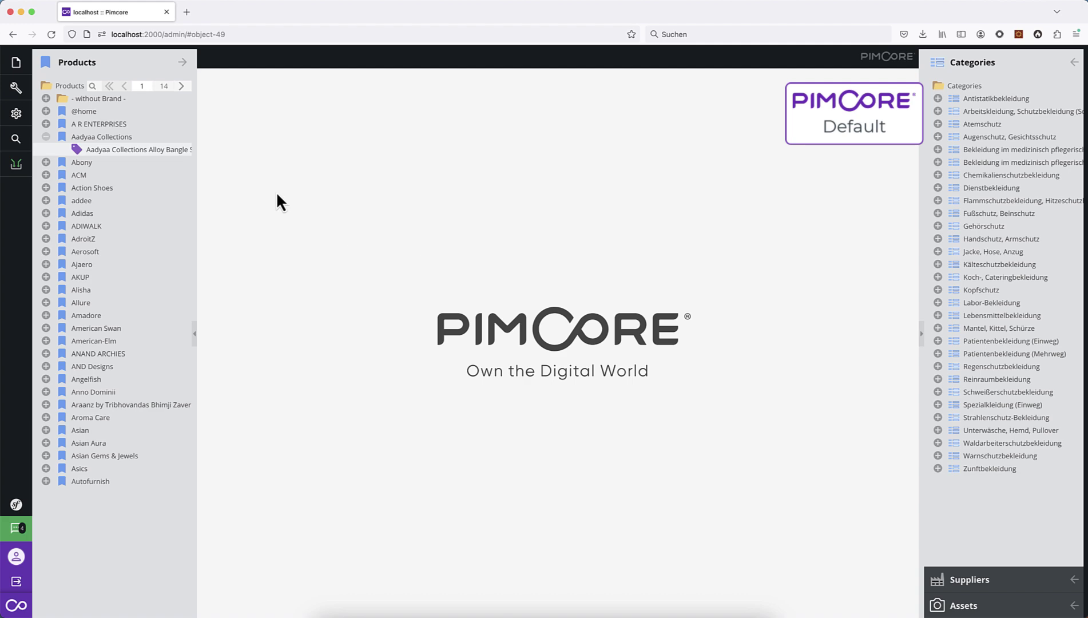
Step: List Product objects in the Products folder and copy the Jewlook Neck Tie SKU ACB-EAWCZB-U7RZGGJ
left_click(71, 85)
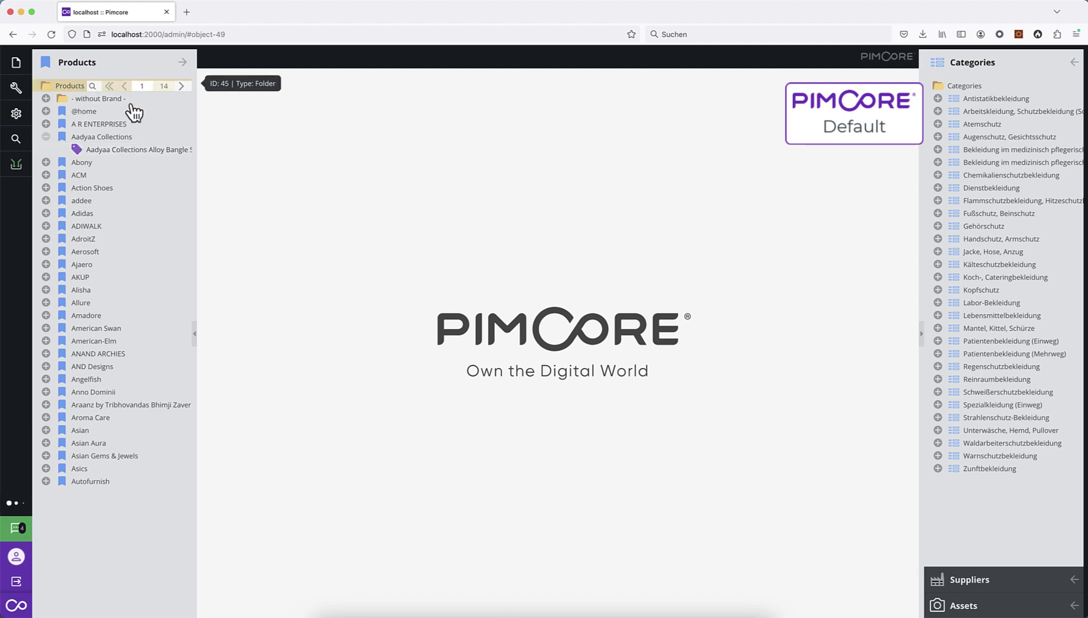
left_click(353, 131)
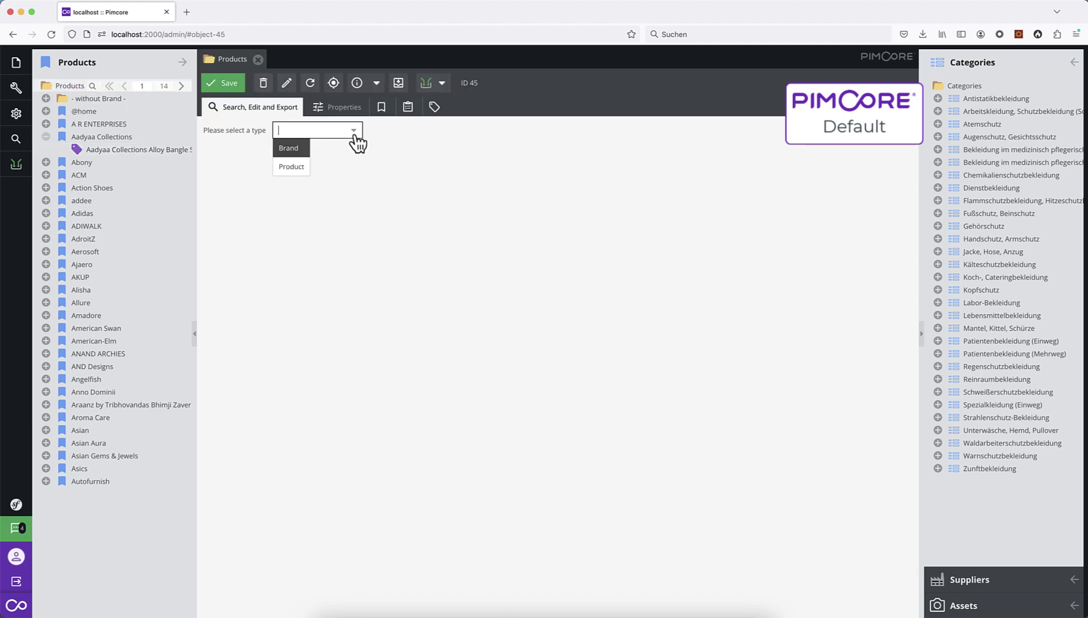
left_click(298, 167)
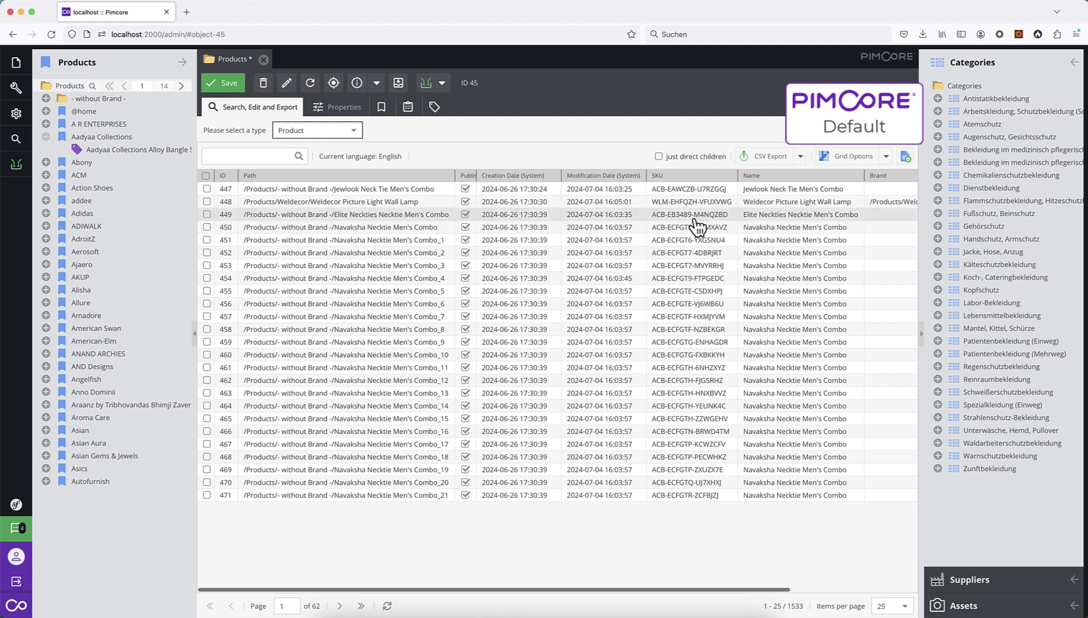
left_click(691, 189)
key("ctrl+c")
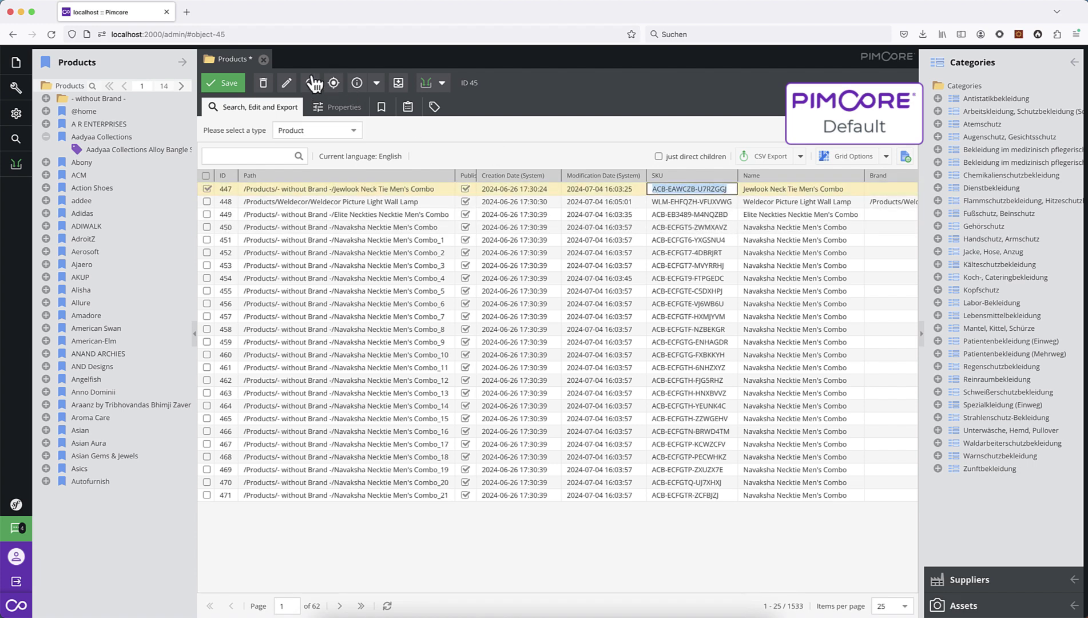
left_click(263, 59)
Step: Quick-search for the pasted SKU ACB-EAWCZB-U7RZGGJ
mouse_move(11, 150)
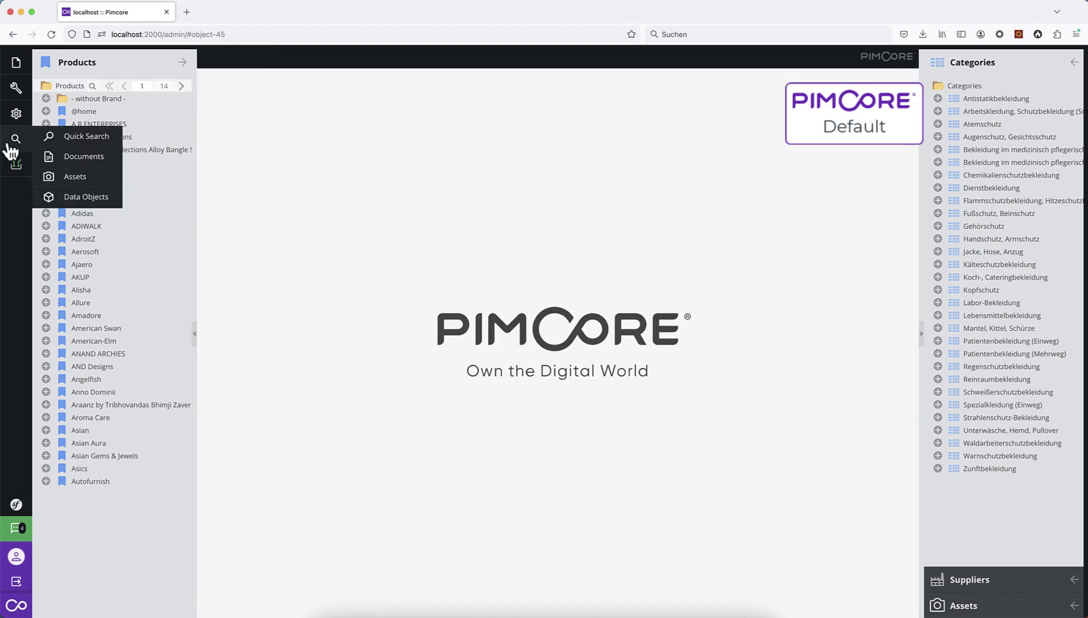
left_click(86, 138)
key("ctrl+v")
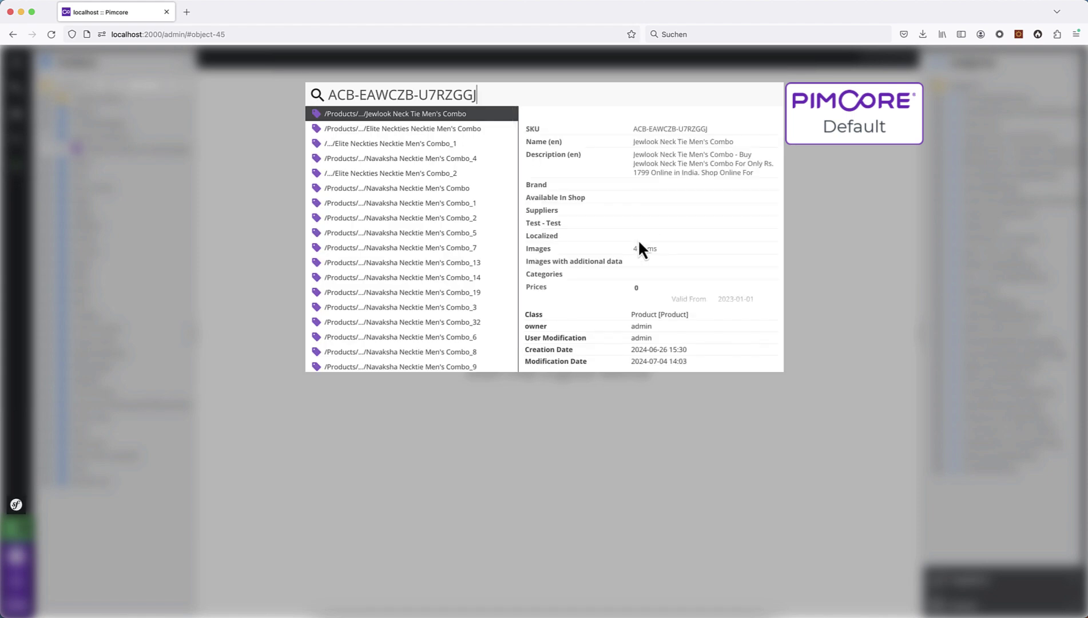
Step: Highlight the ACB- and EAWCZB parts of the SKU query, ending with the whole query selected
left_click_drag(478, 95, 328, 96)
key("super+c")
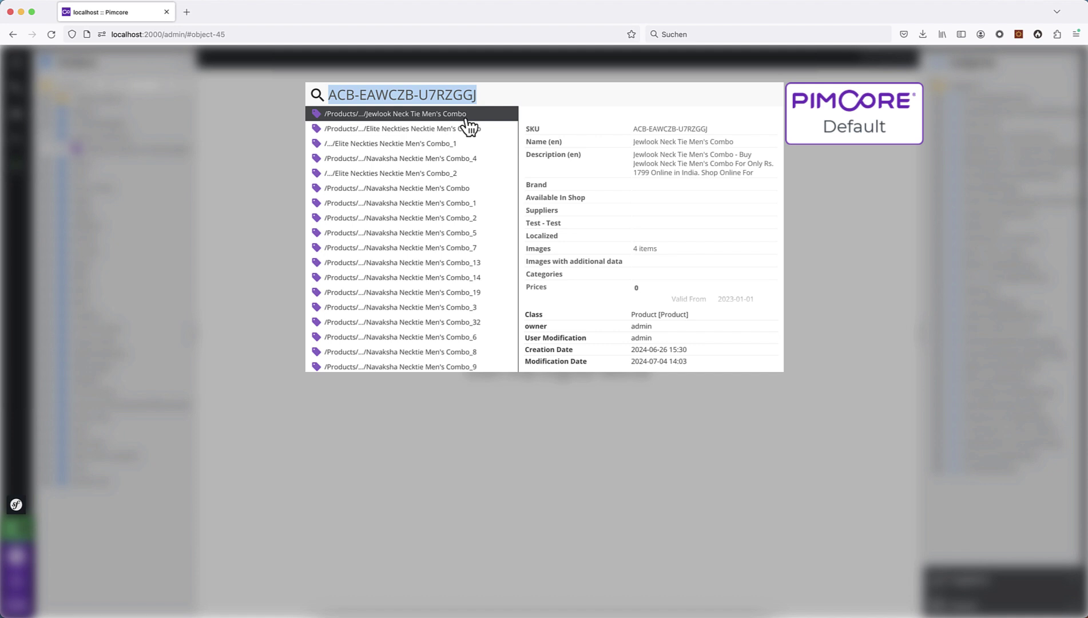
left_click(460, 90)
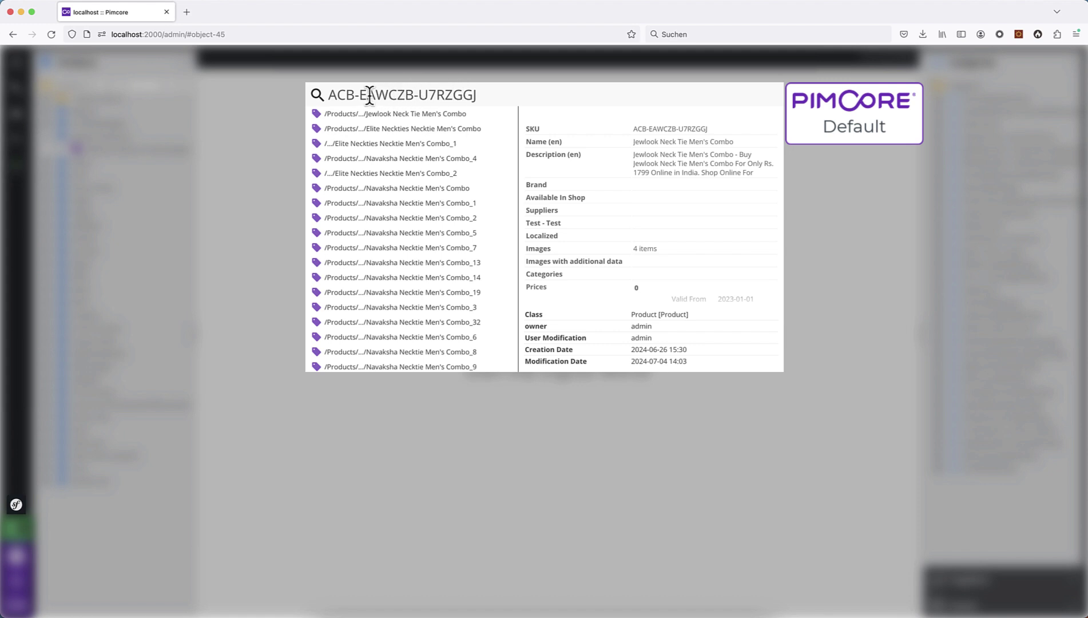
left_click_drag(360, 95, 478, 95)
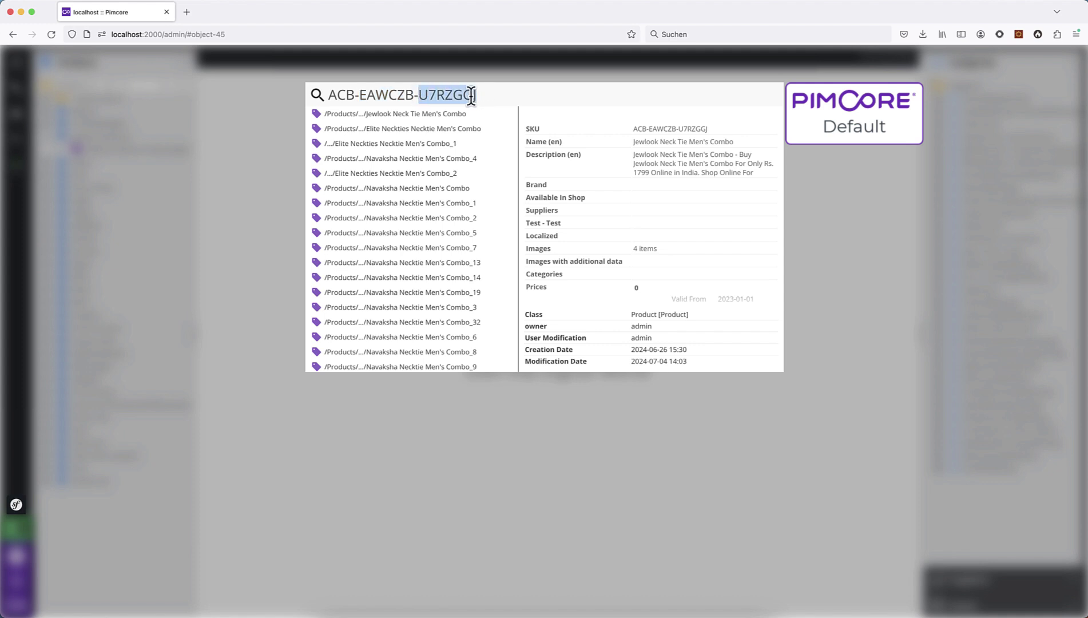
left_click_drag(354, 93, 413, 95)
left_click(363, 95)
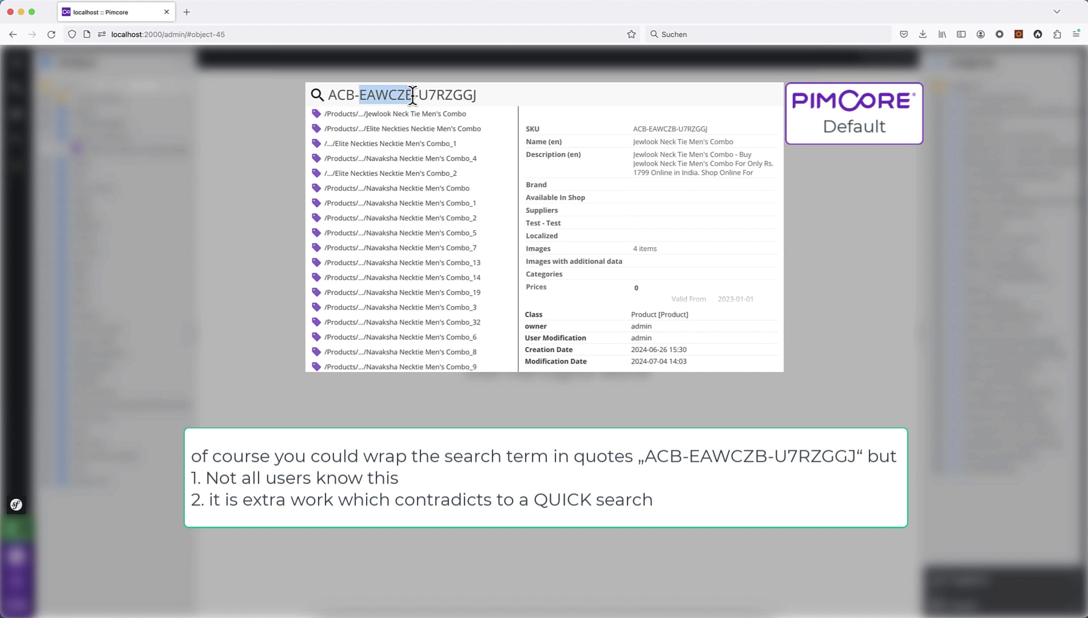
left_click(355, 94)
double_click(357, 94)
left_click(357, 95)
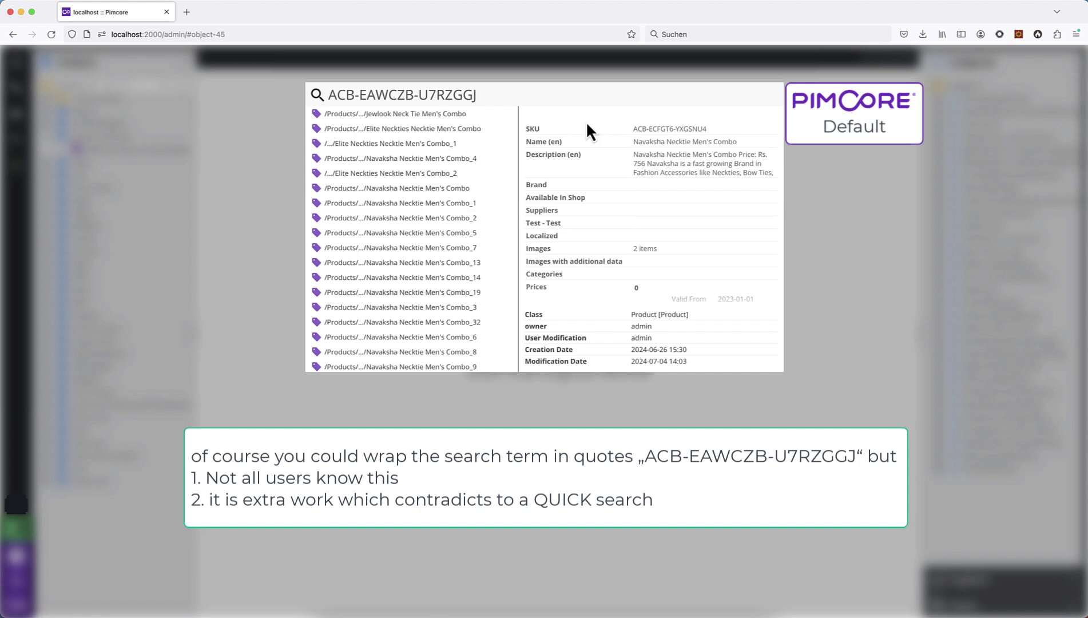
triple_click(326, 95)
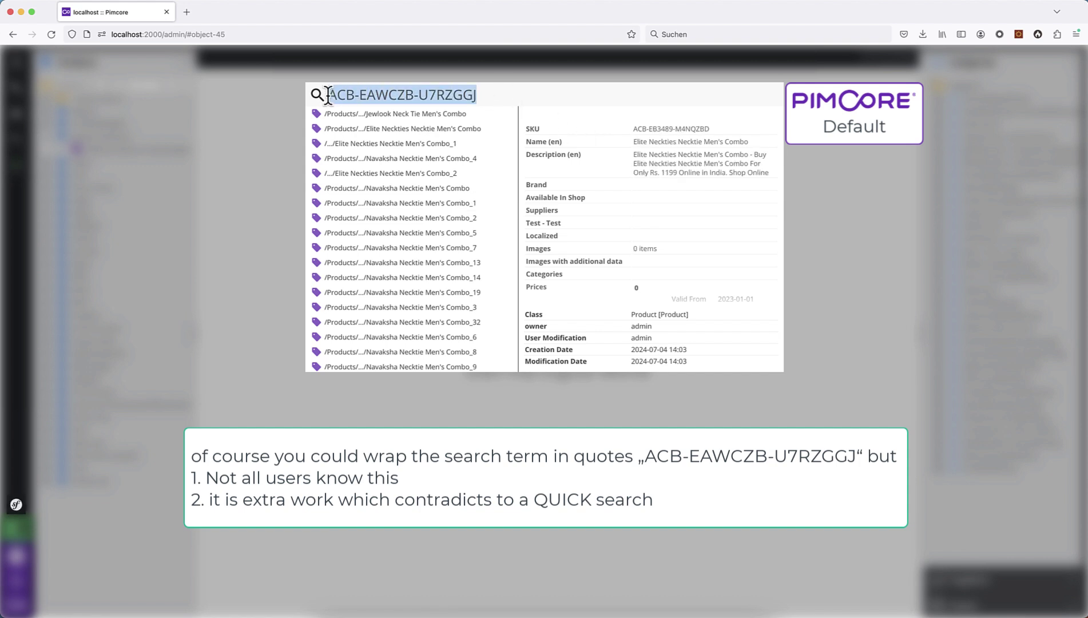
Step: Replace the query with 'Aadyaa Collections Alloy Bangle Set' and close the quick search
type("Aadyaa Collections Alloy Bangle Set")
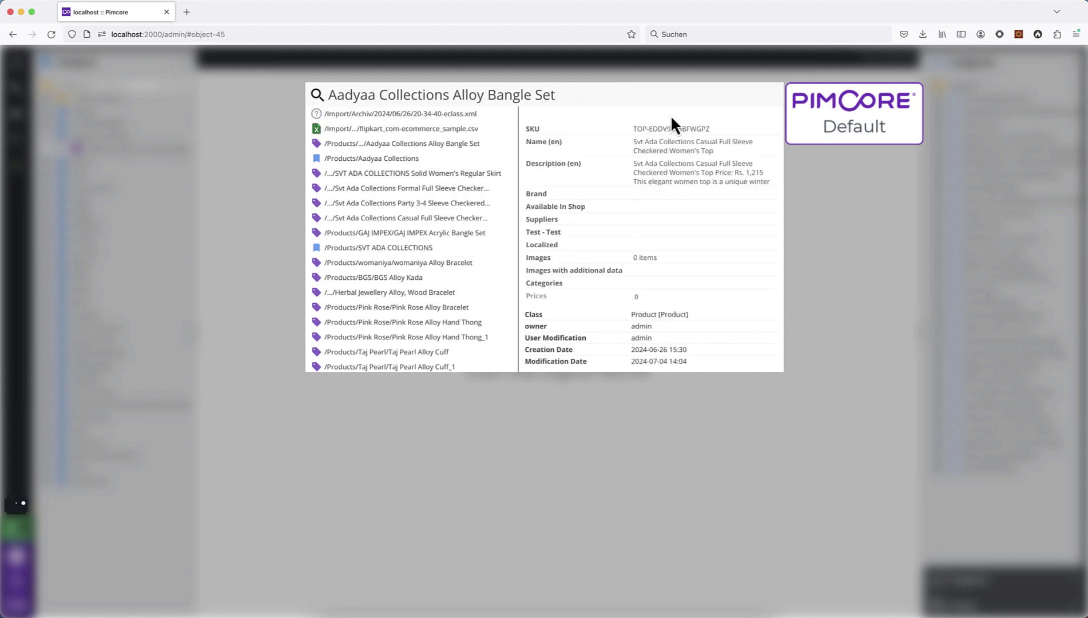
key("Escape")
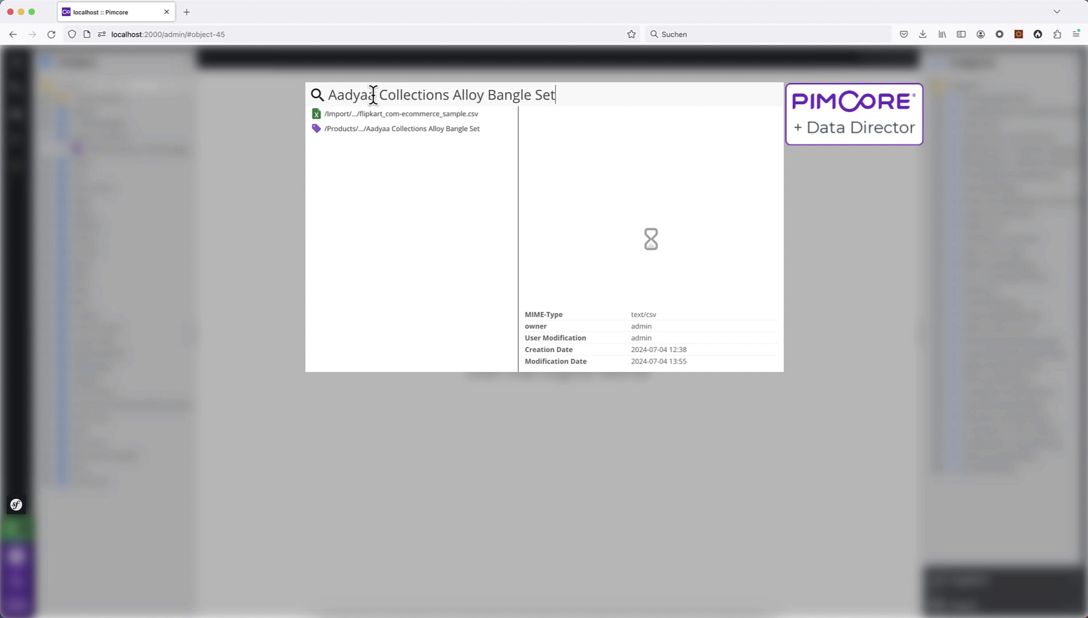
left_click_drag(375, 95, 449, 89)
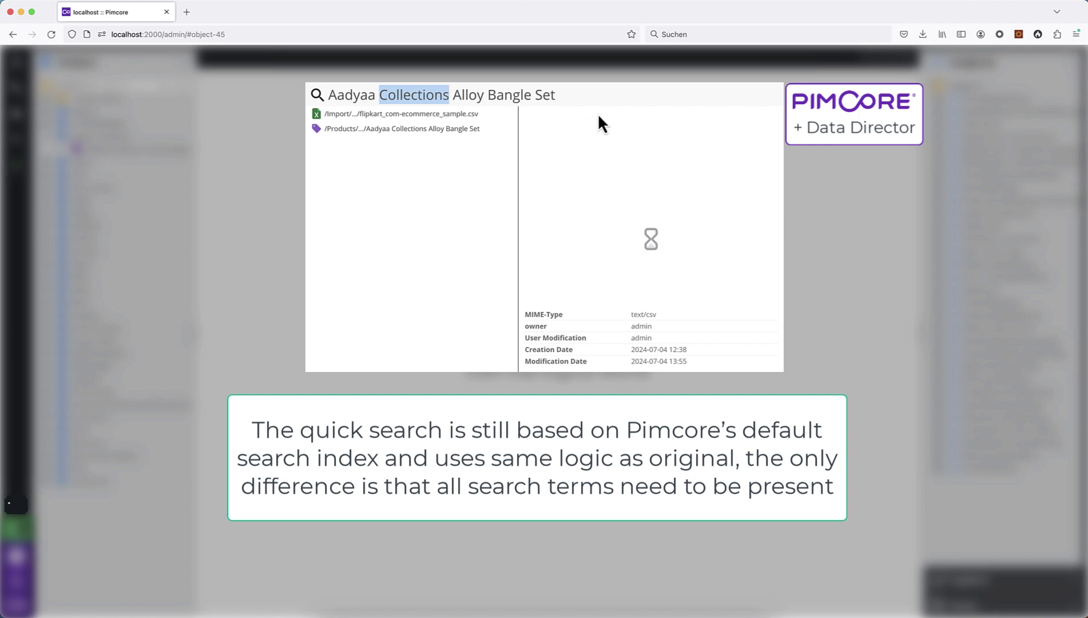
left_click_drag(579, 96, 329, 100)
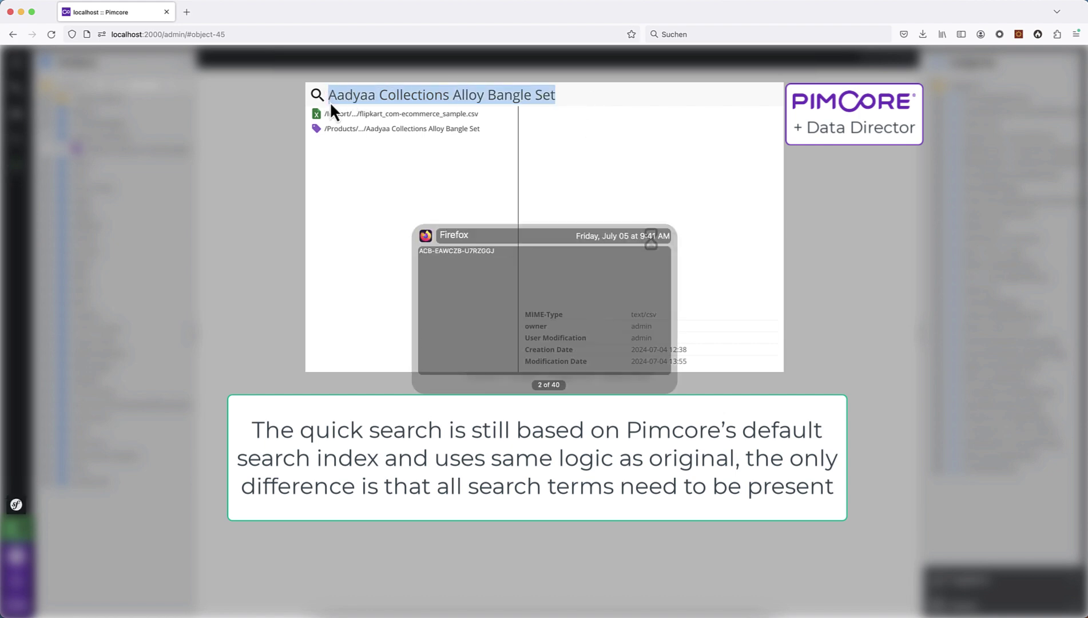
key("super+v")
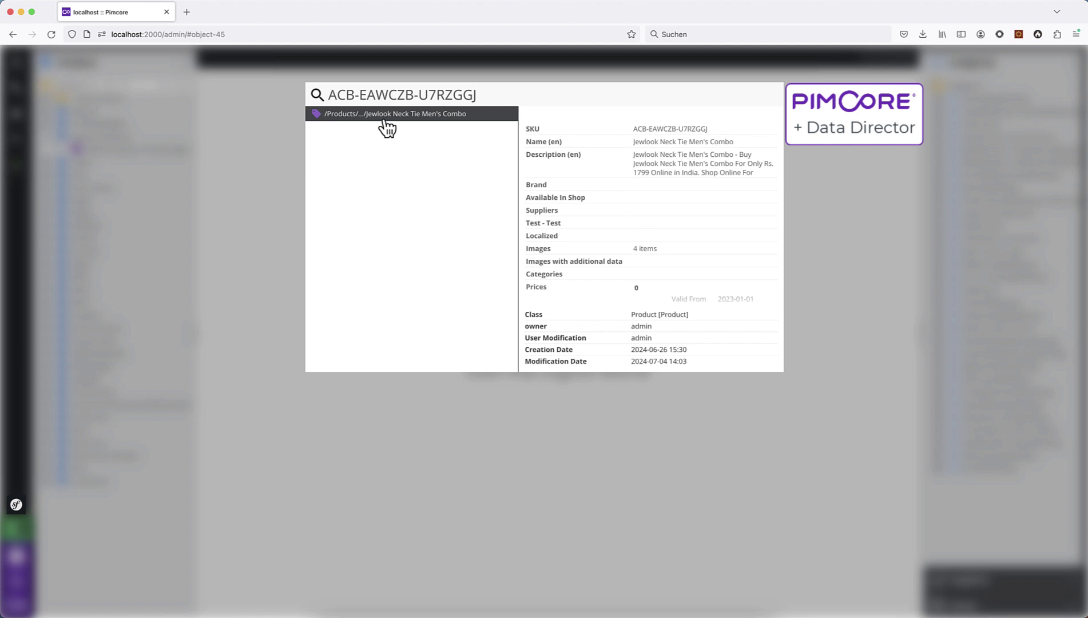
left_click(387, 114)
Step: Run a Data Objects search for ACB-EAWCZB-U7RZGGJ, listing 40 results, then reopen quick search
left_click(298, 183)
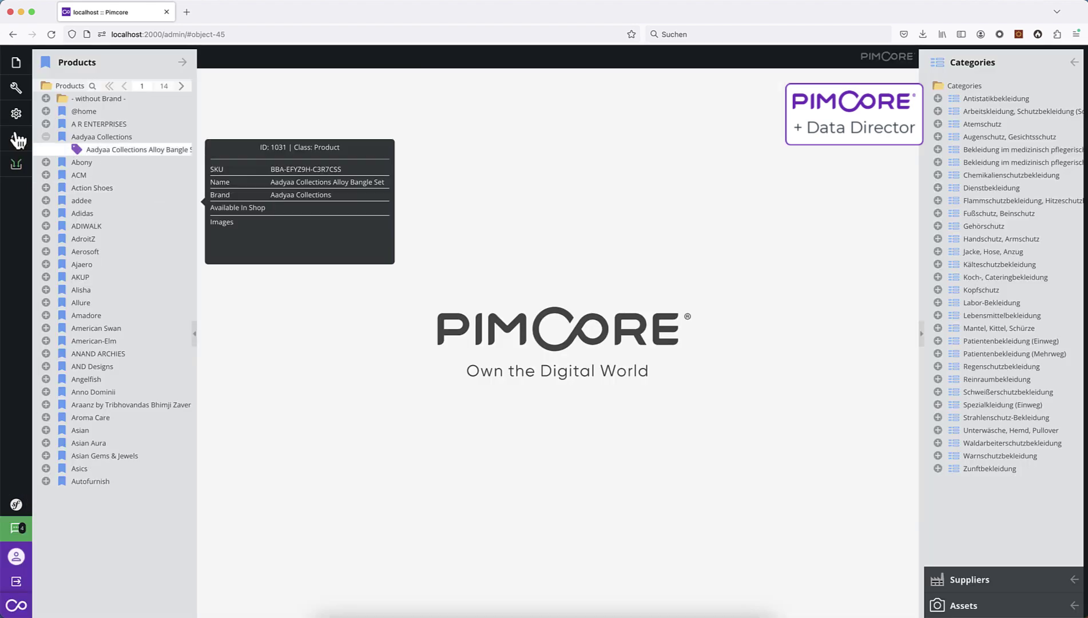
mouse_move(16, 141)
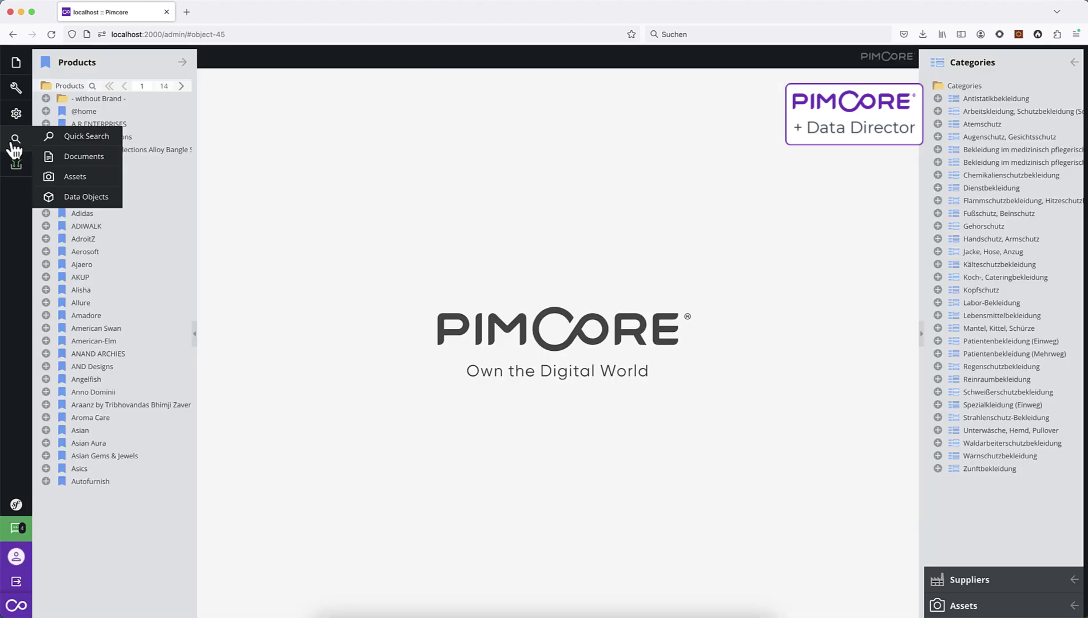
left_click(105, 201)
key("ctrl+v")
key("Return")
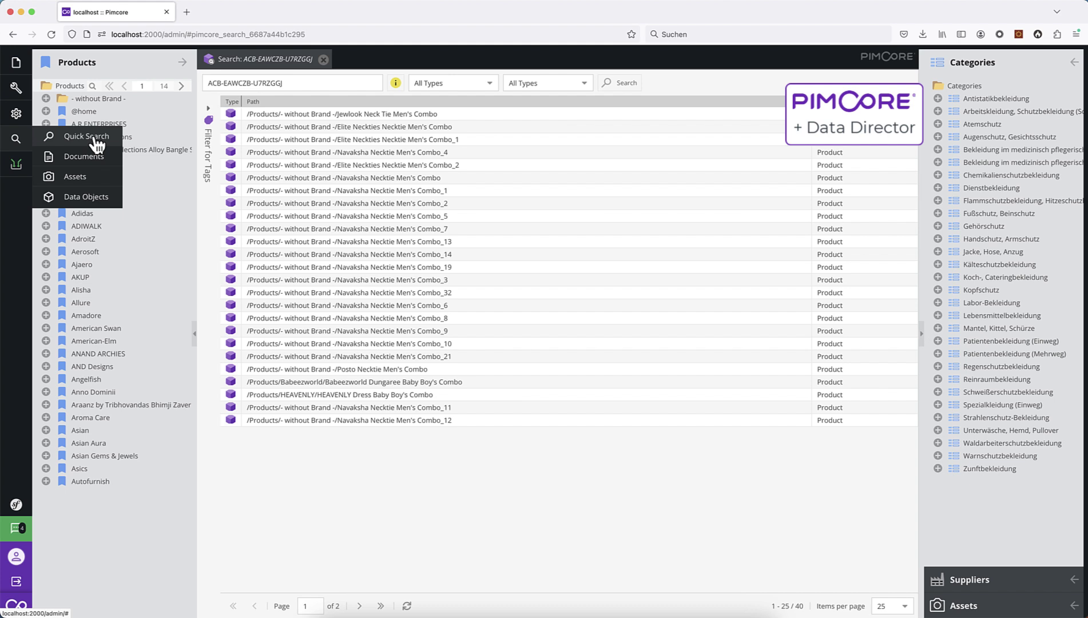
left_click(95, 140)
Step: Quick-search the SKU ACB-EAWCZB-U7RZGGJ, then close the quick search
key("super+v")
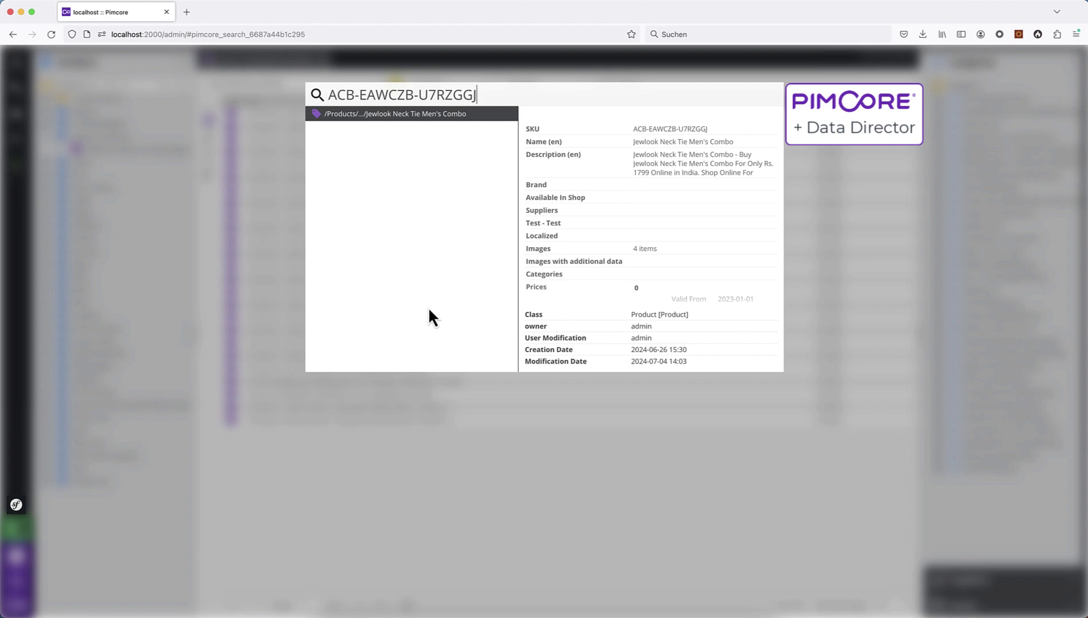
key("Return")
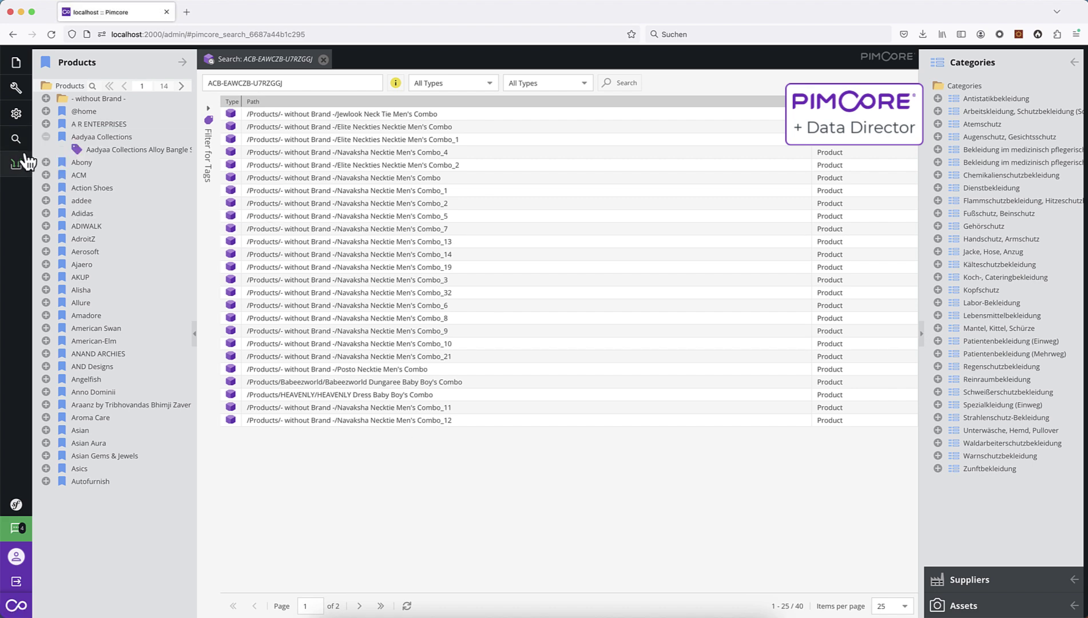
Step: Enter 'Aadyaa Collections Alloy Bangle Set' from clipboard history into a fresh quick search
left_click(76, 139)
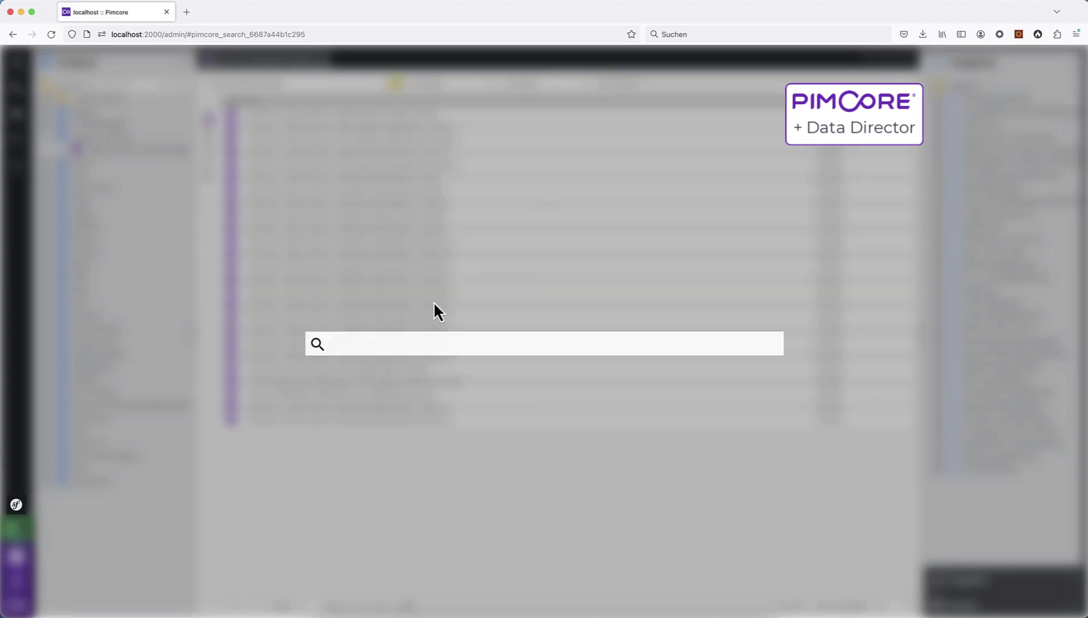
key("super+shift+v")
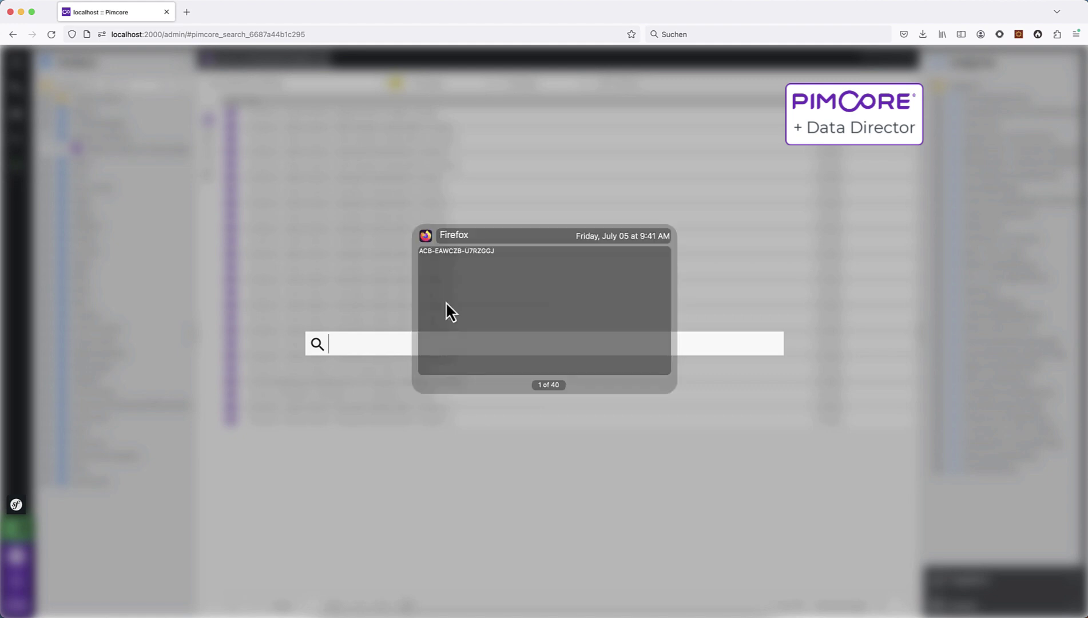
key("Down")
key("Return")
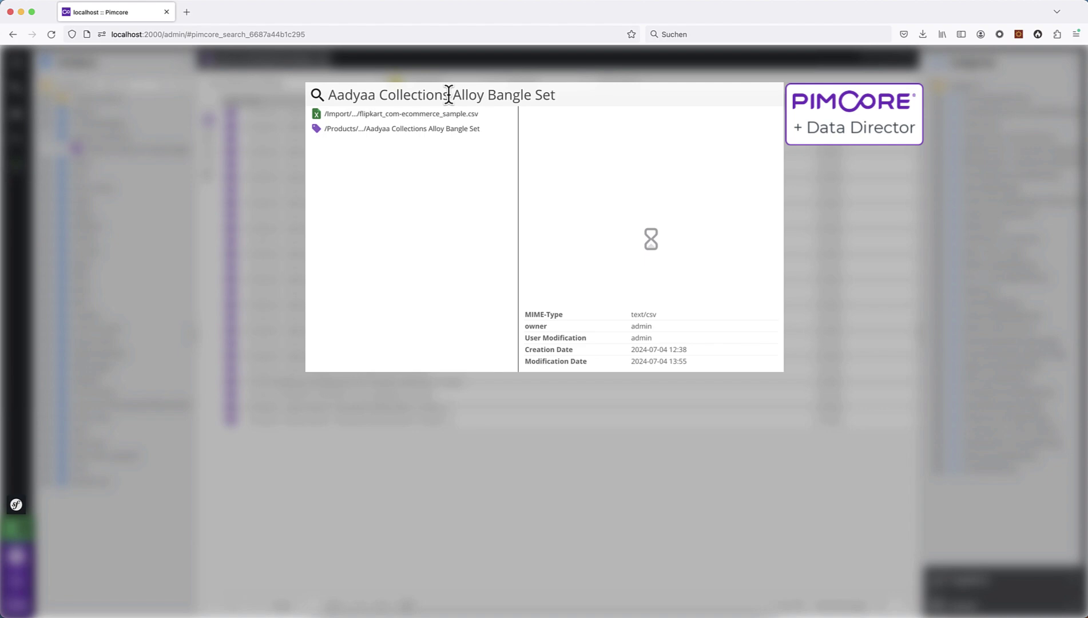
Step: Delete Collections, Alloy, Bangle and Set to leave only 'Aadyaa', then close the quick search
left_click_drag(449, 94, 377, 95)
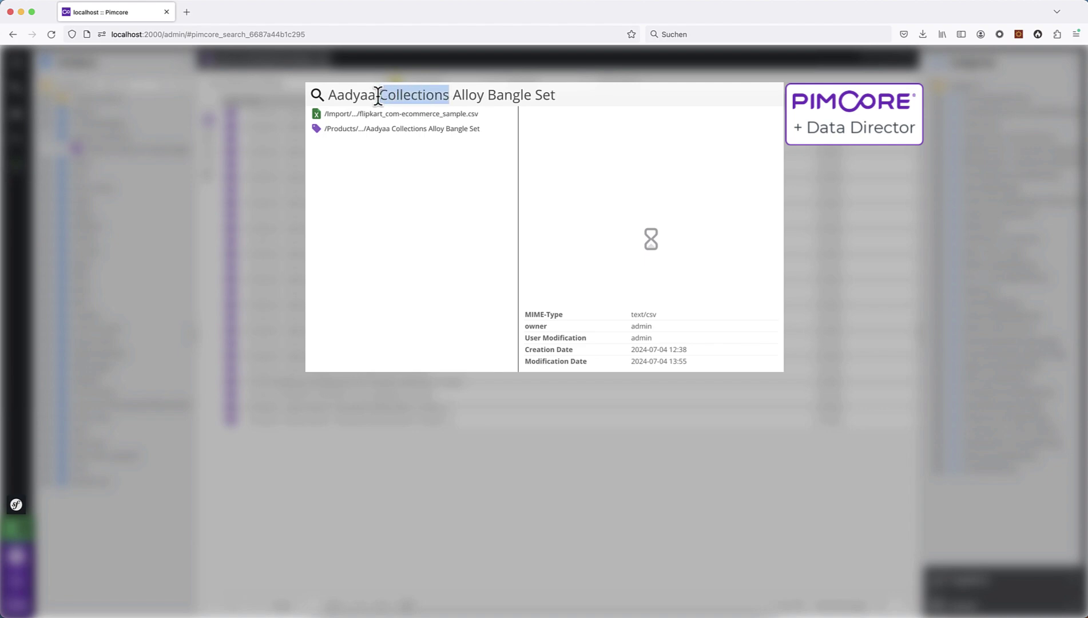
key("BackSpace")
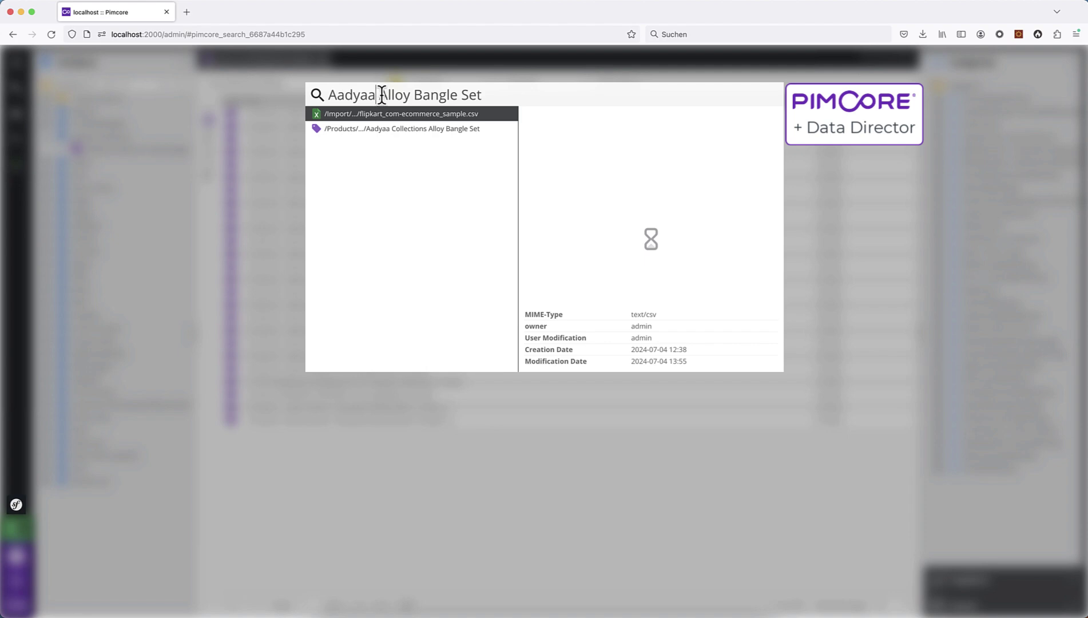
left_click_drag(378, 95, 412, 95)
key("BackSpace")
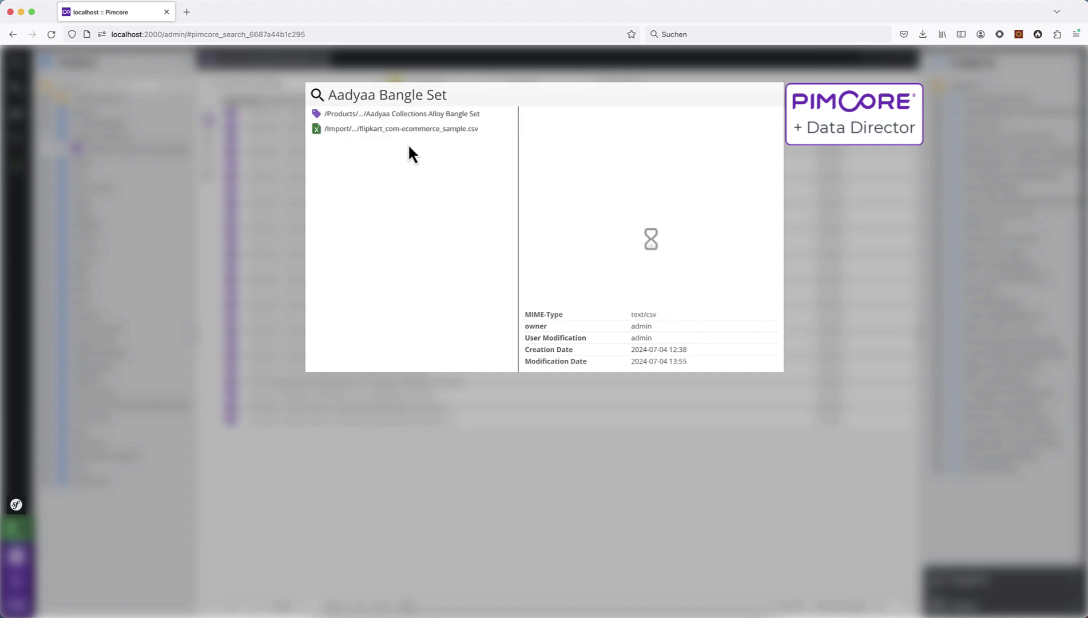
left_click_drag(379, 95, 427, 94)
key("BackSpace")
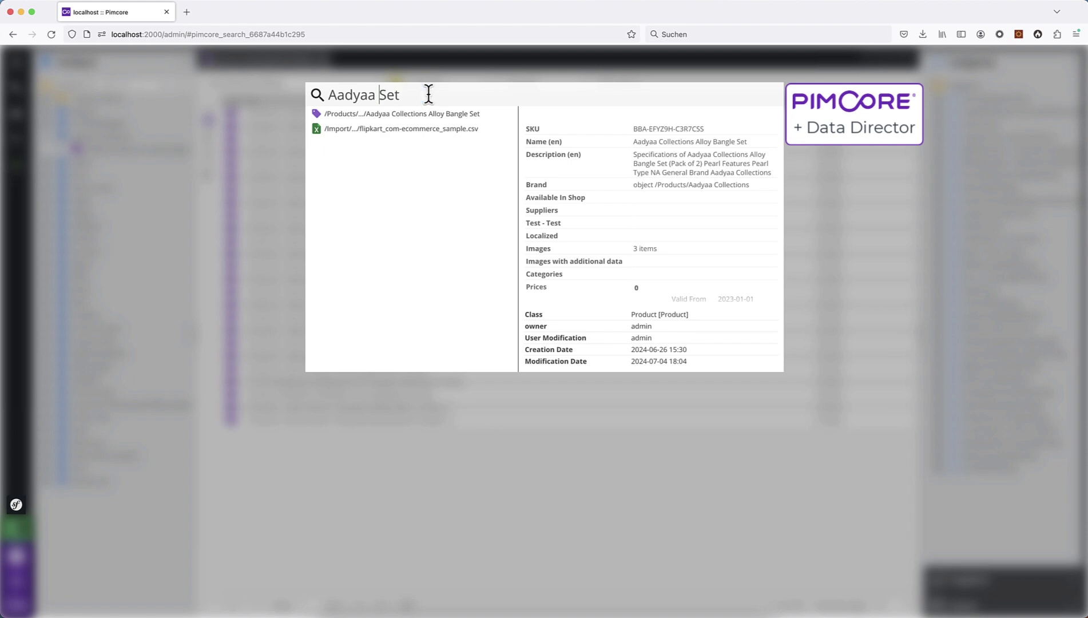
key("shift+Right")
key("shift+Right")
key("shift+Right")
key("BackSpace")
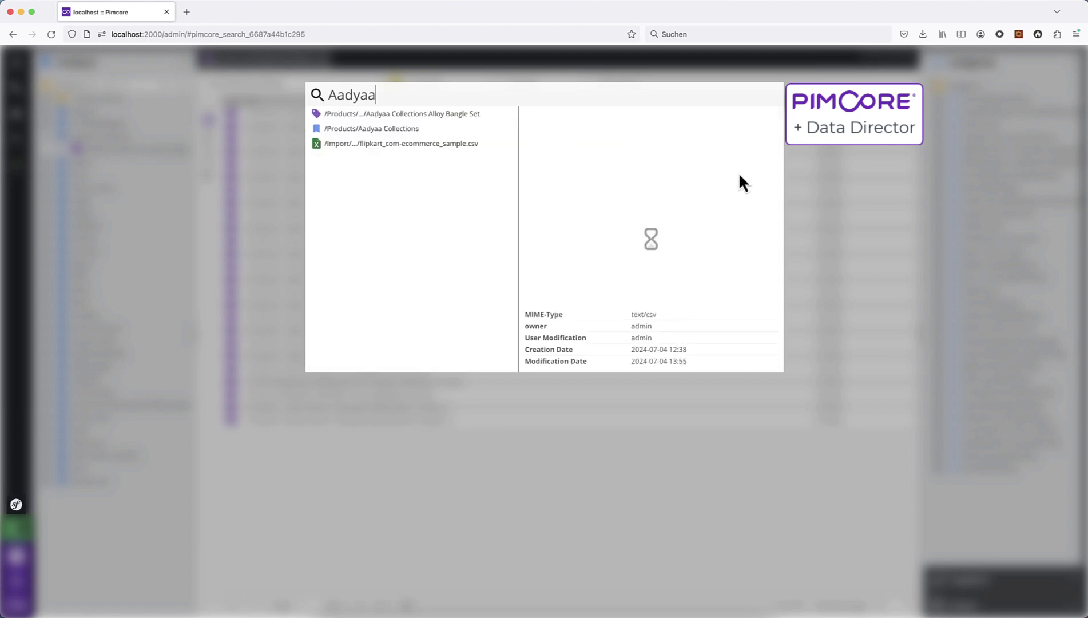
left_click(16, 139)
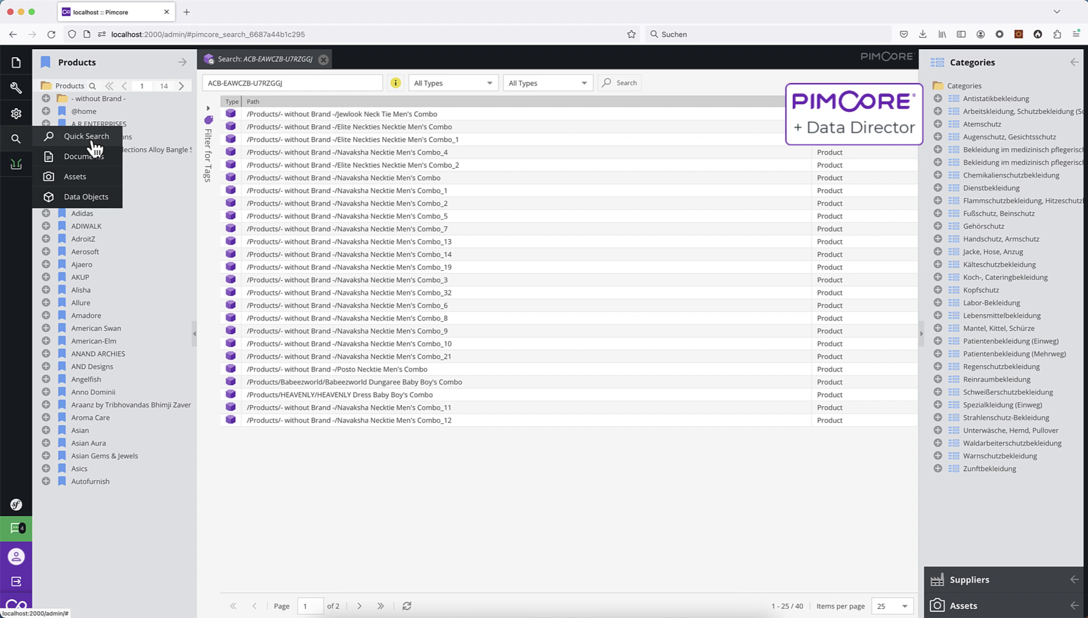